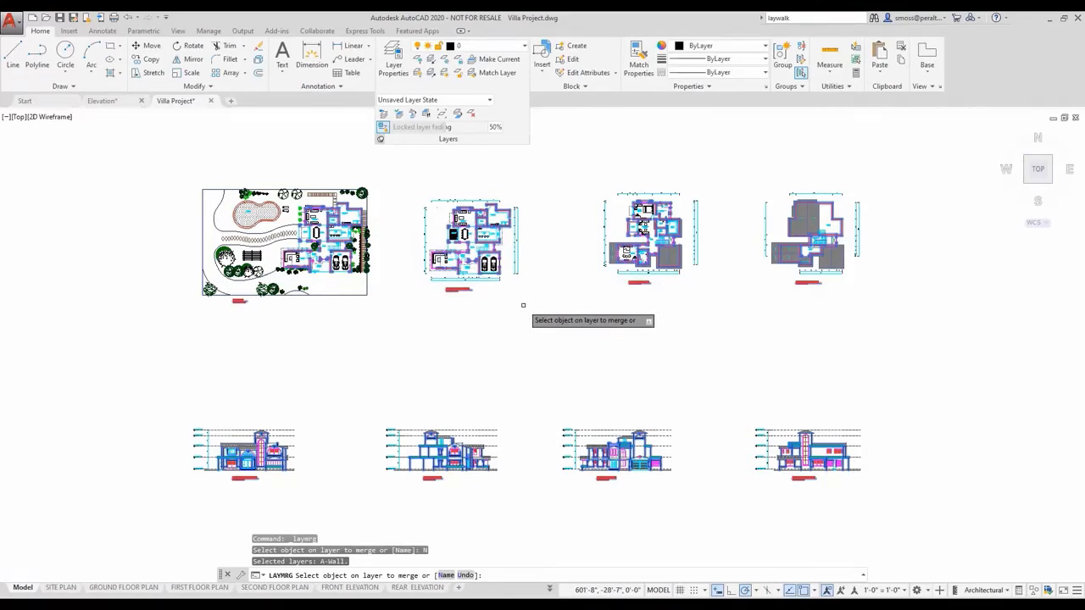
Merge layer A-Wall into target layer A-Walls by name, then check the drawing's layer list
right_click(522, 305)
click(529, 312)
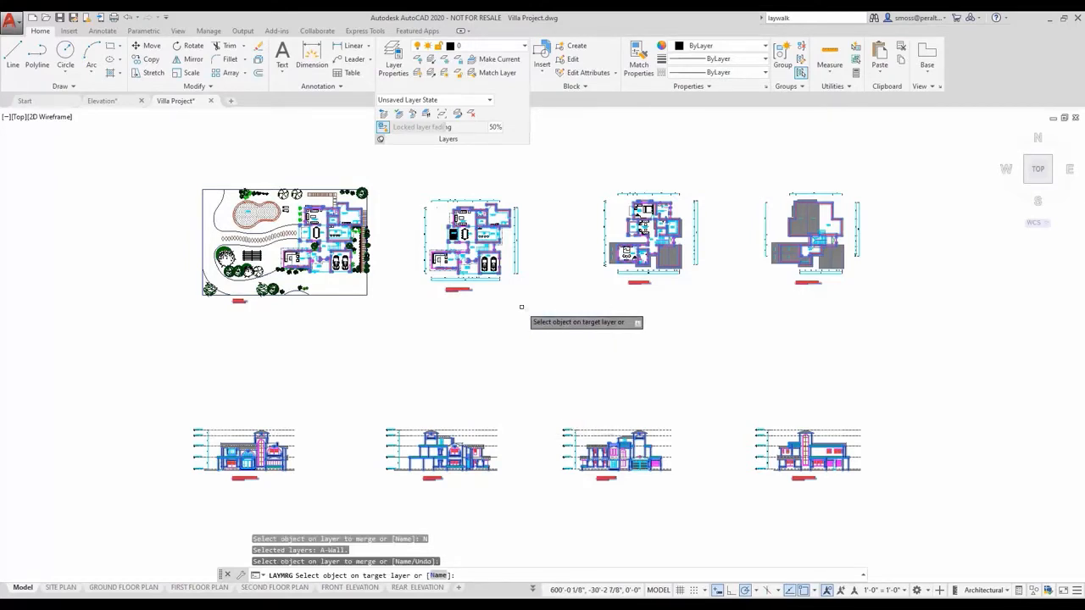
right_click(521, 307)
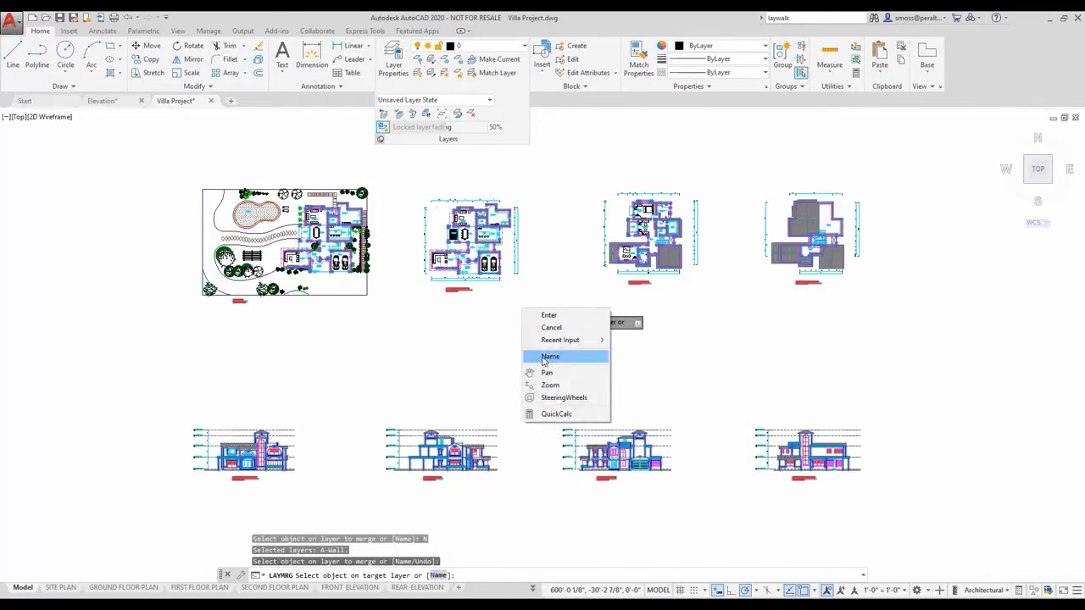
click(574, 360)
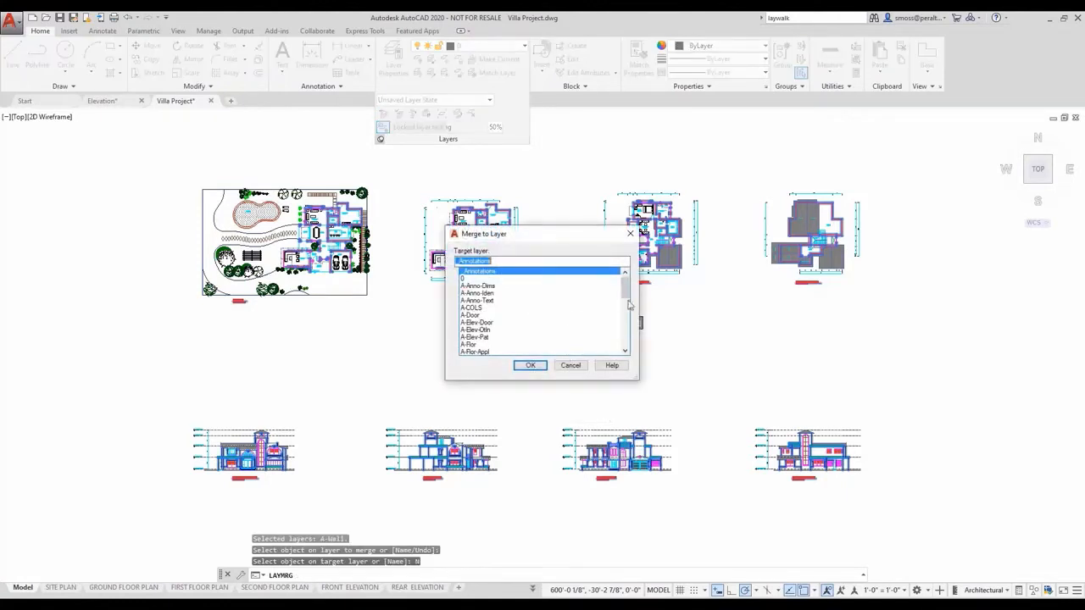
drag(624, 280, 628, 334)
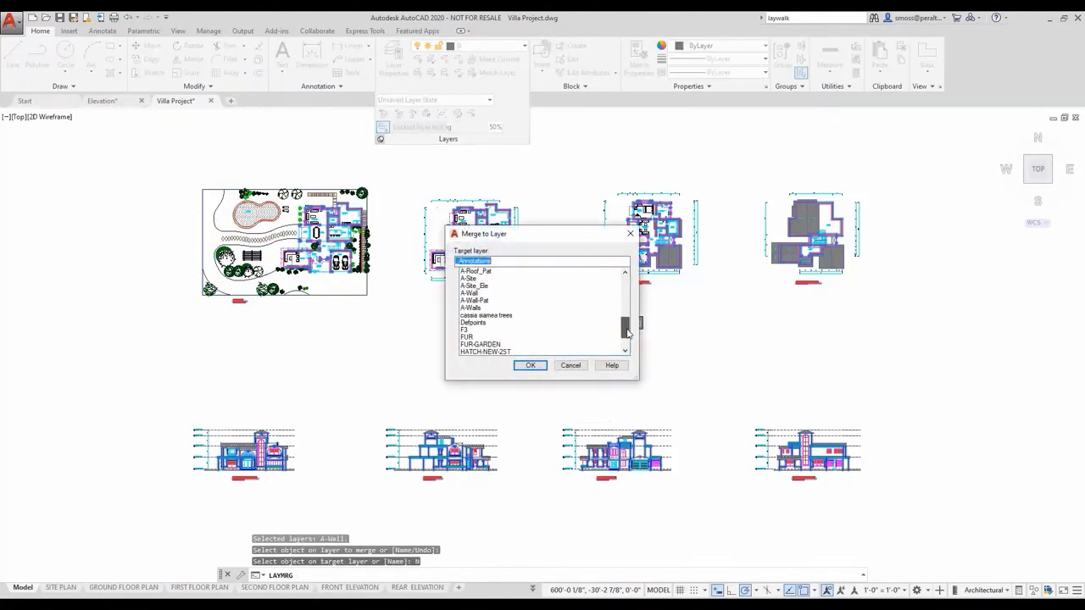
click(469, 308)
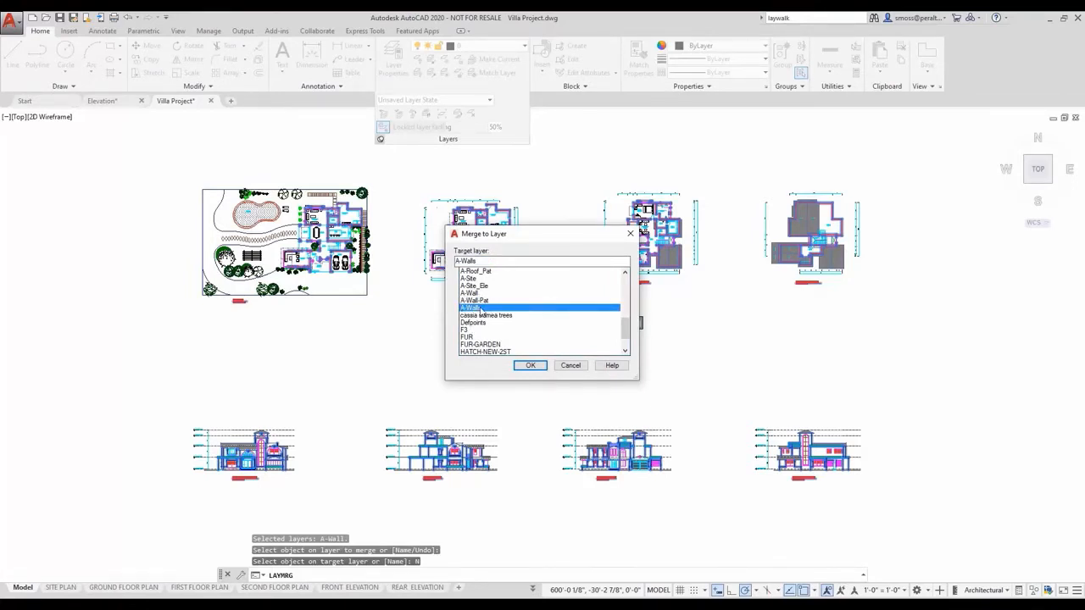
click(530, 366)
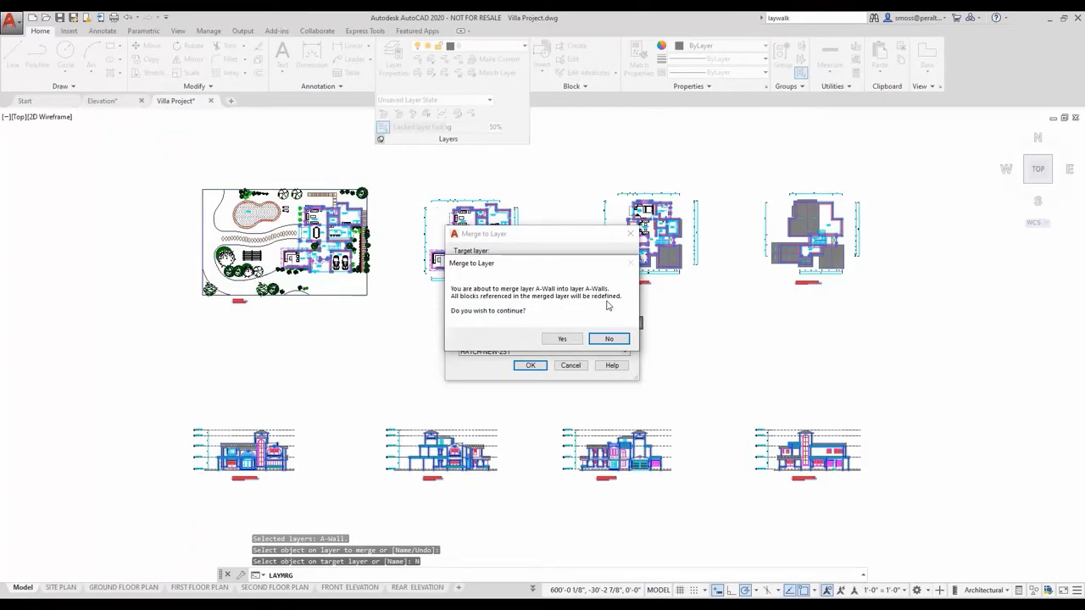
click(562, 339)
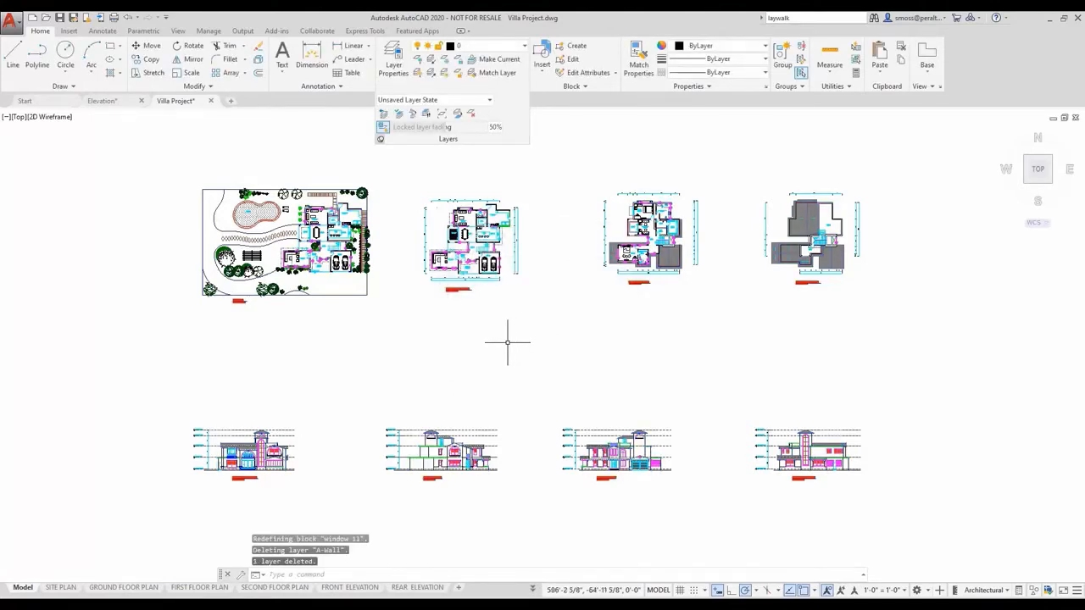
click(511, 49)
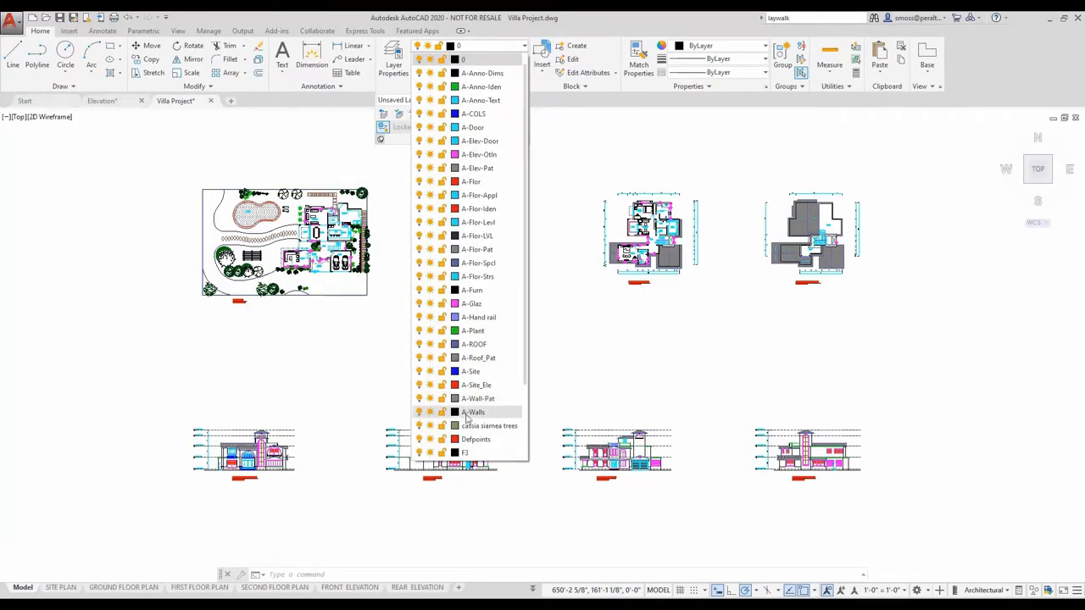
click(575, 341)
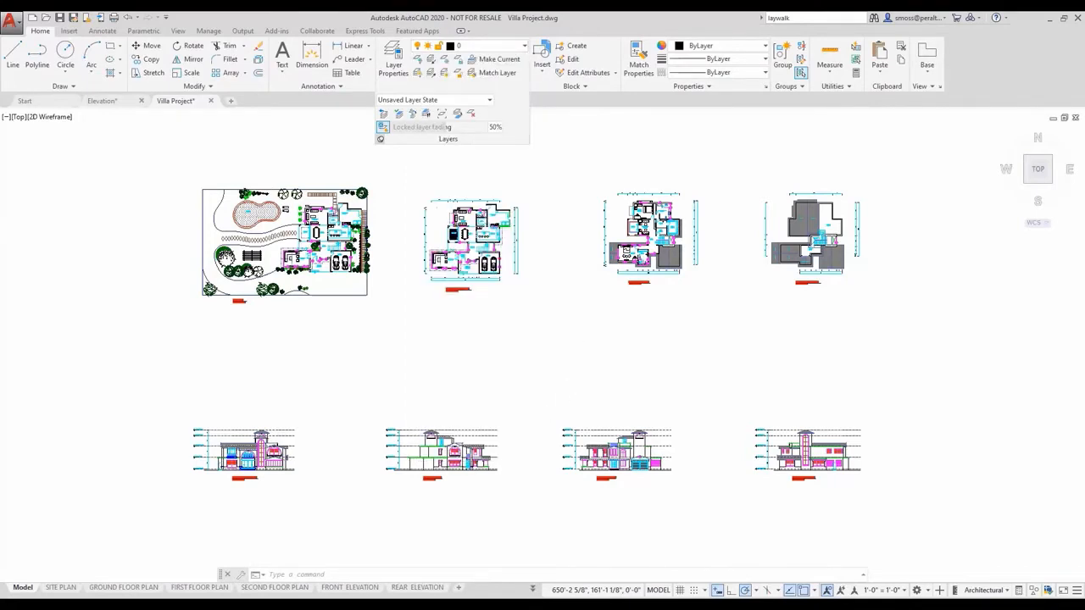
Use Quick Select on the entire drawing to select all objects whose layer equals A-Walls, then clear any stray selection window
right_click(552, 283)
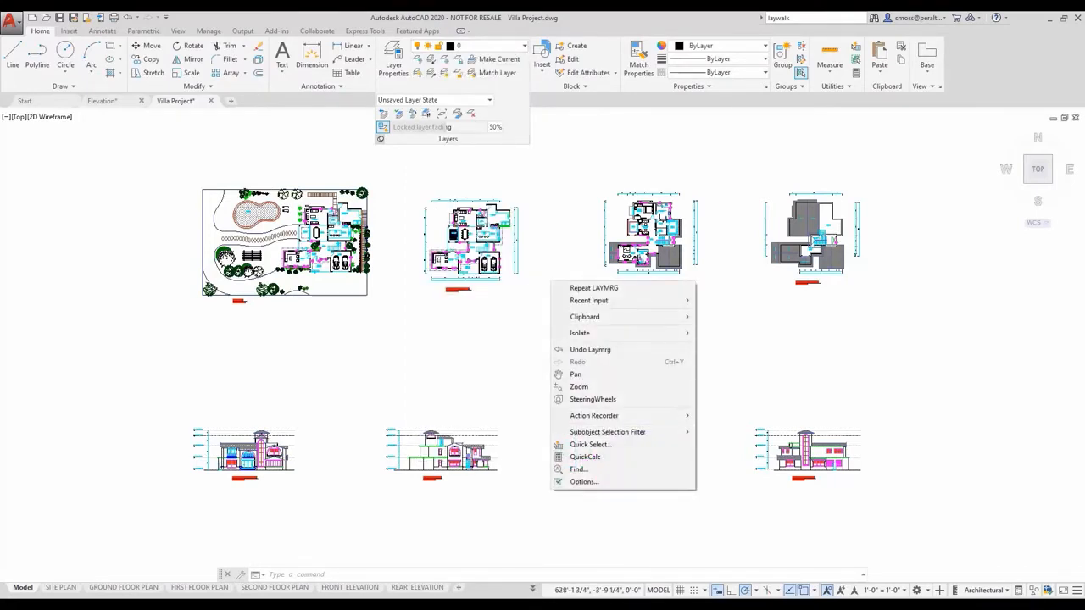
mouse_move(593, 300)
click(726, 312)
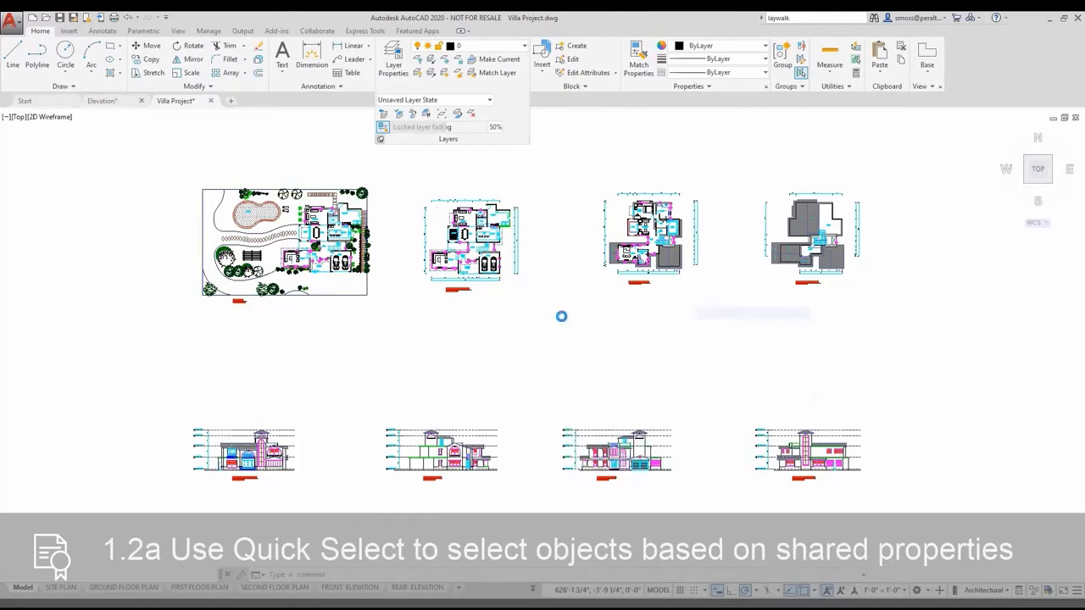
click(523, 240)
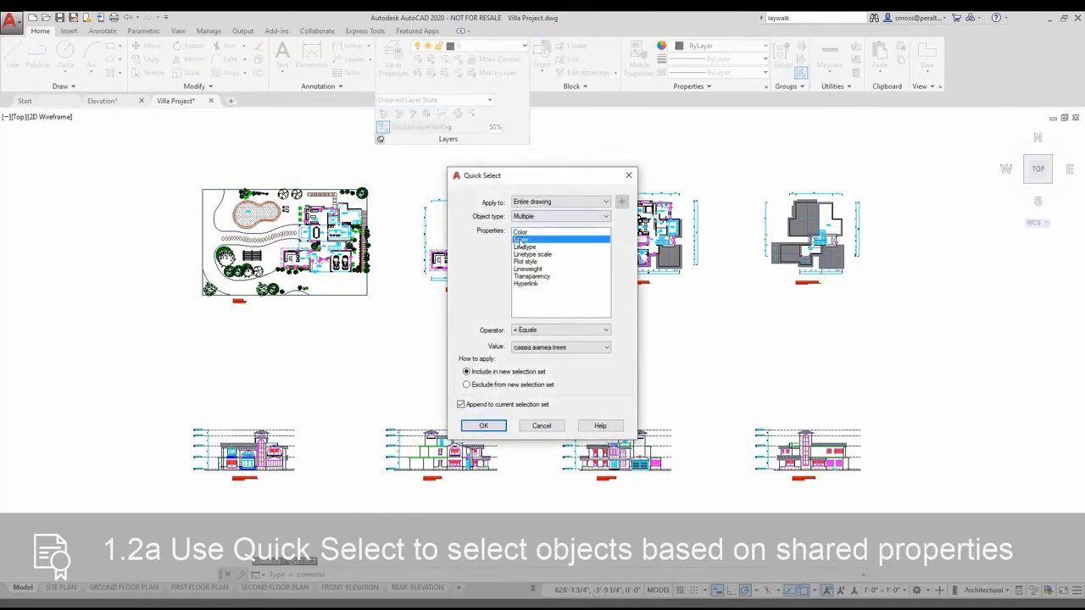
click(548, 347)
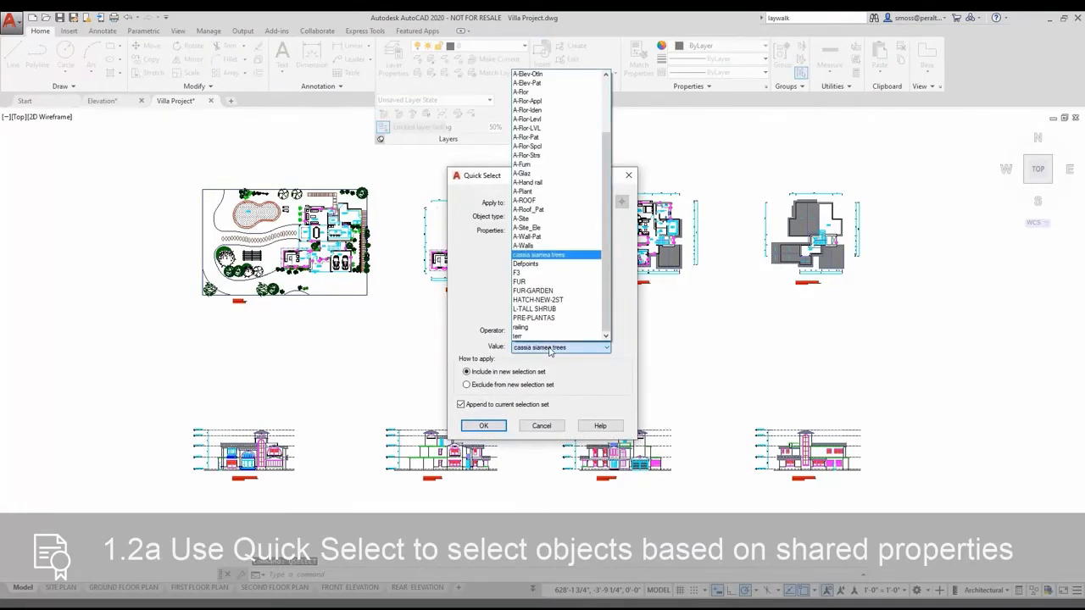
click(525, 245)
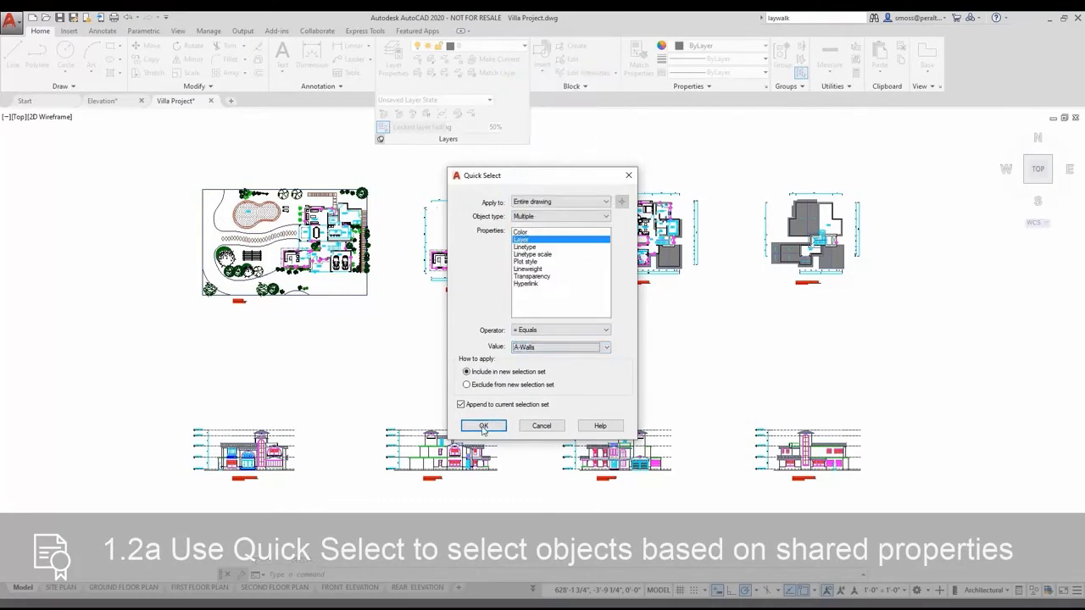
click(483, 426)
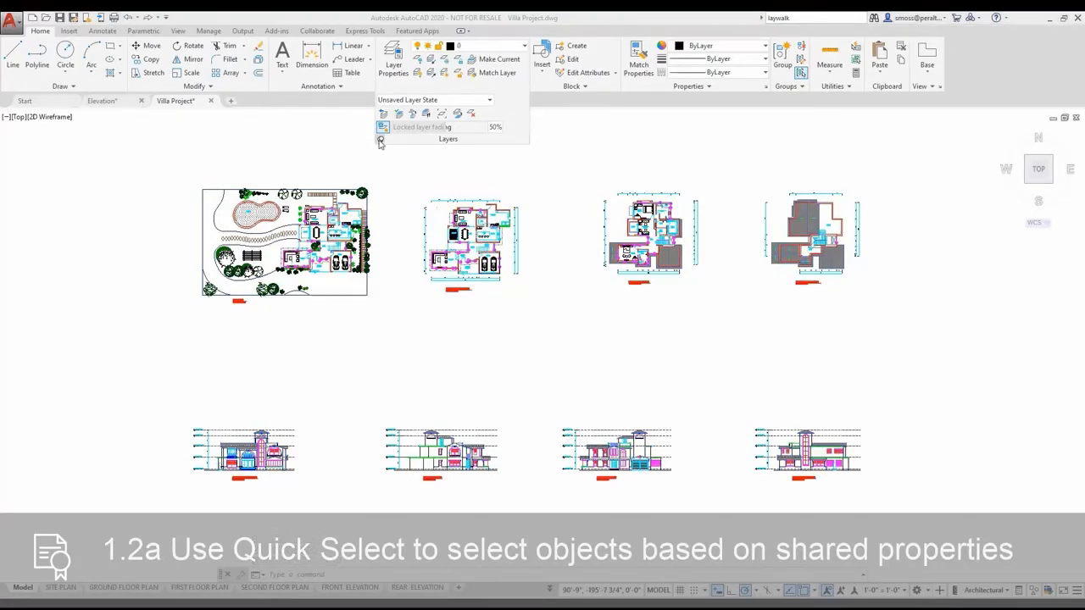
click(346, 138)
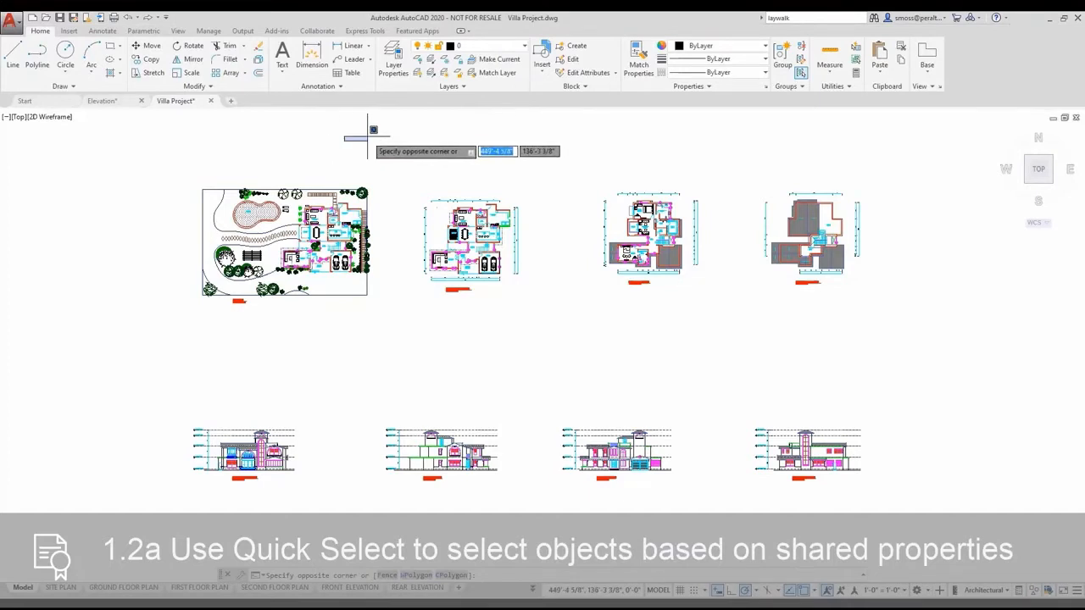
key(Escape)
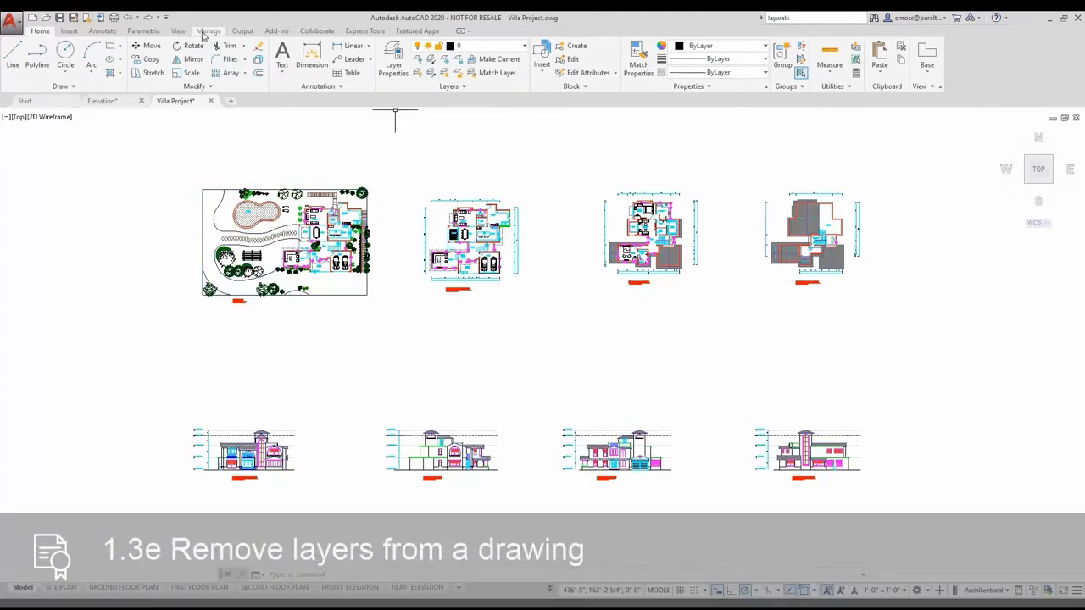
Start the Layer Translator and create a new target layer named A-Walls-Final
click(208, 31)
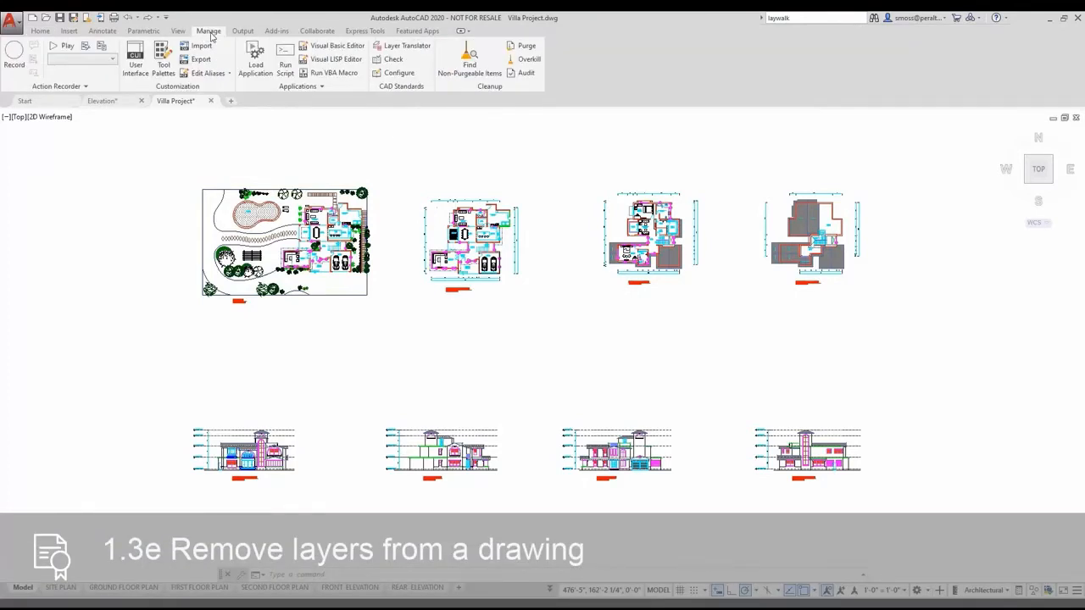
click(415, 49)
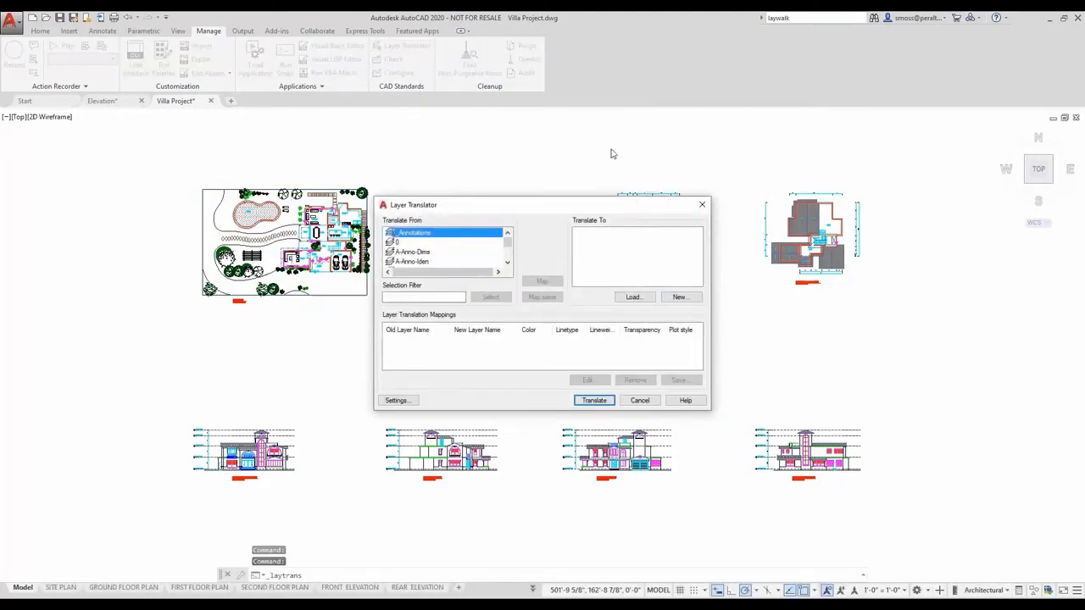
drag(485, 207, 485, 181)
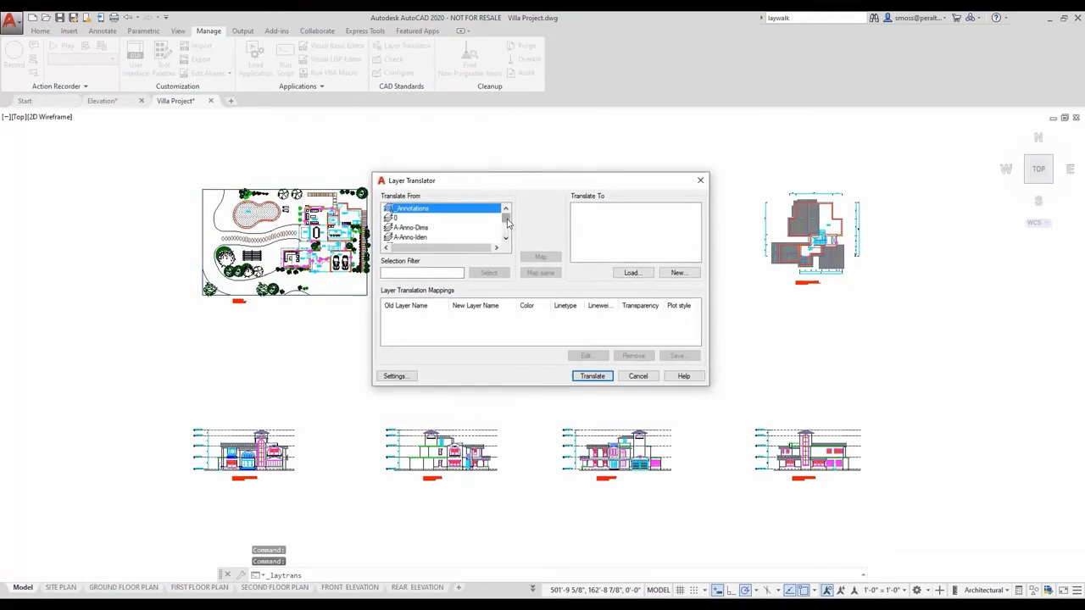
scroll(507, 223, down, 10)
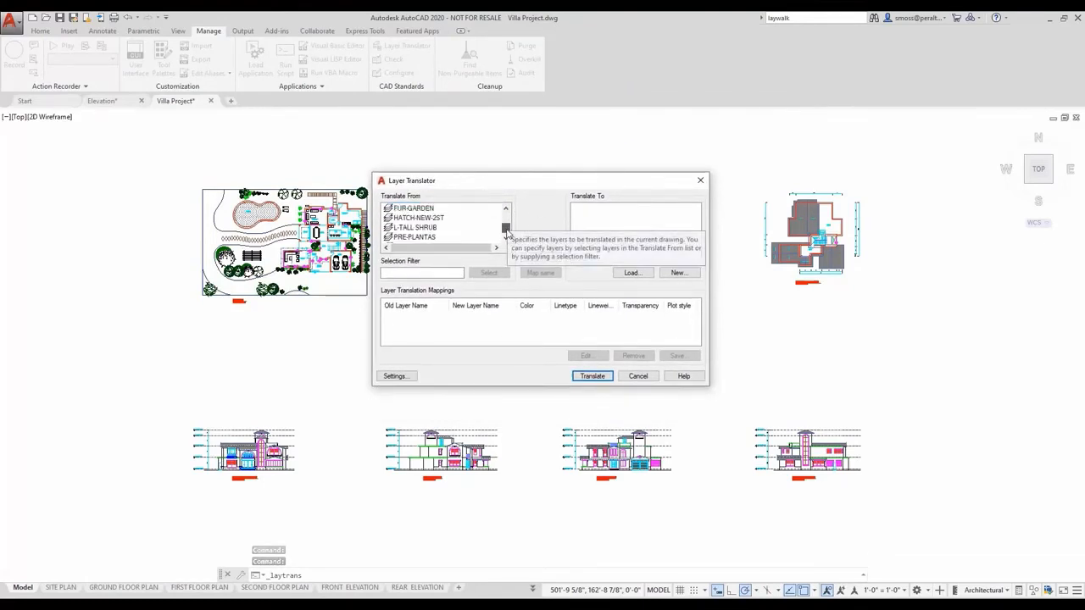
scroll(507, 225, down, 5)
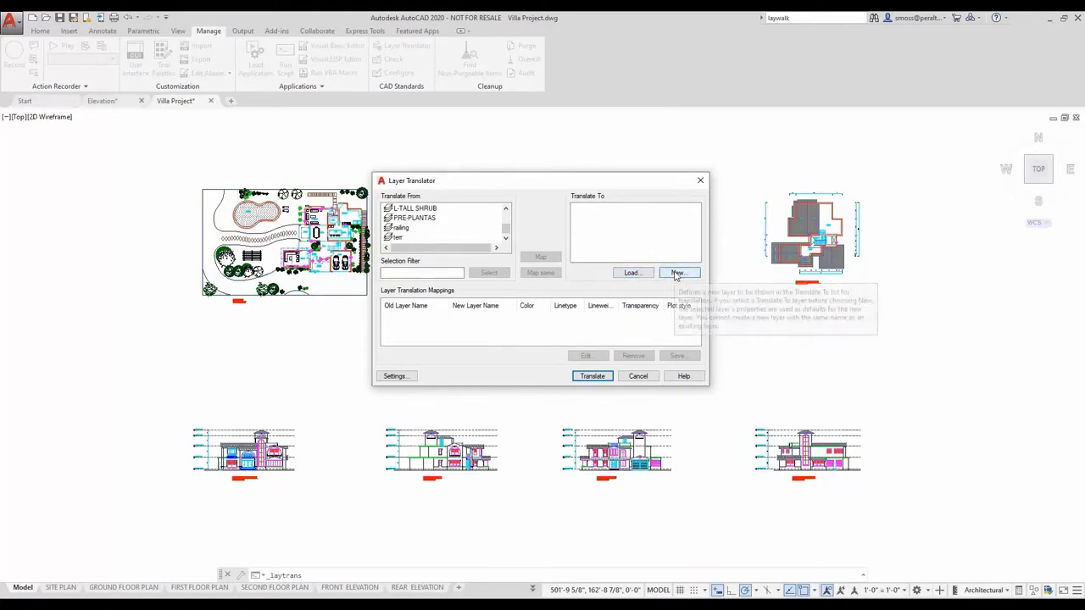
click(678, 273)
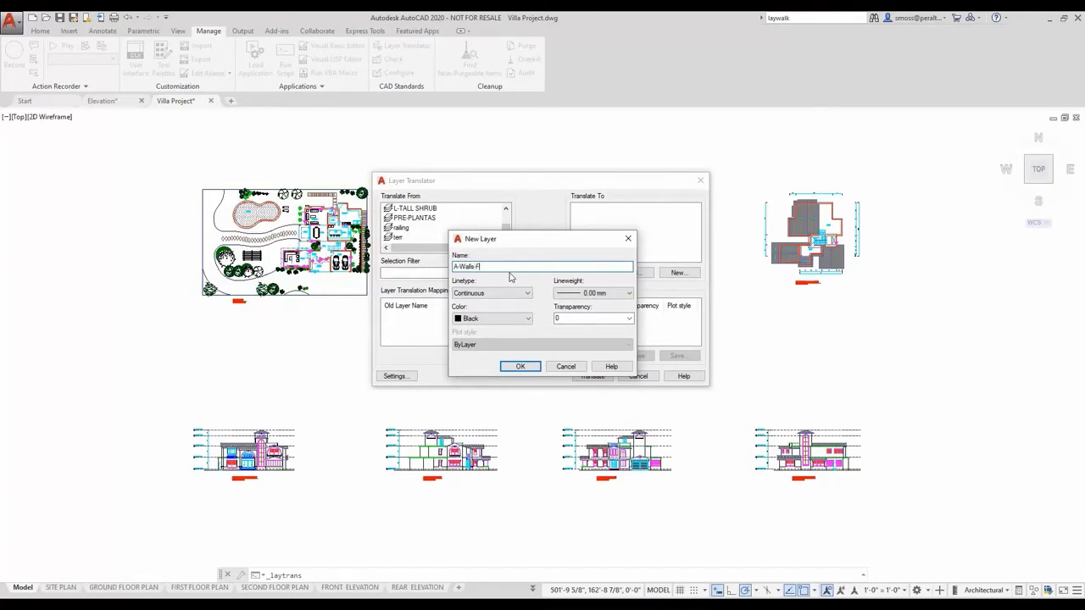
text(al)
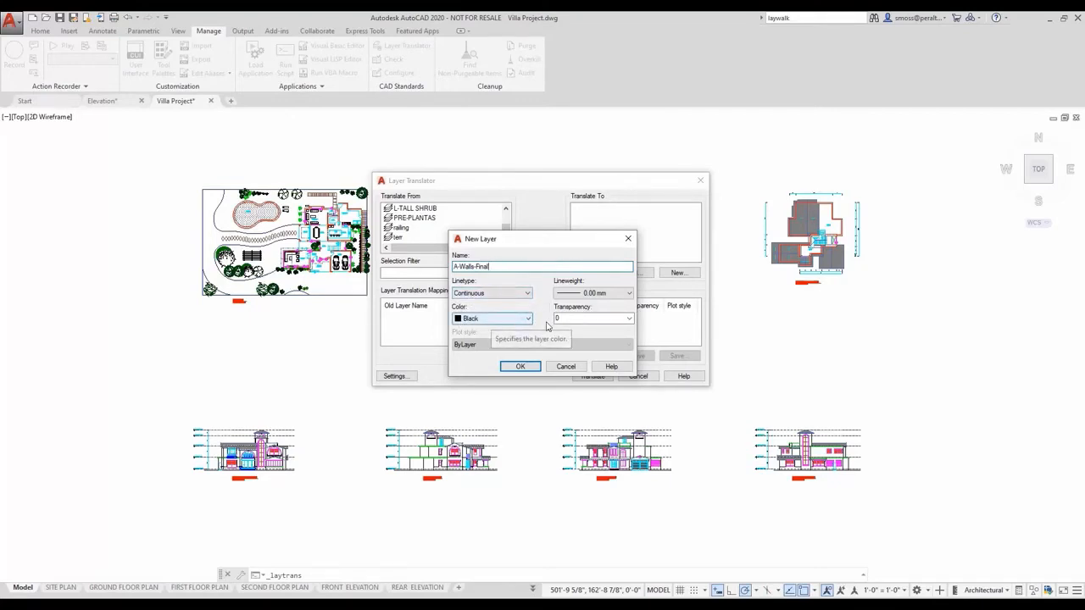
click(535, 366)
Map layers A-Wall and A-Walls to A-Walls-Final and translate them without saving the mapping information
scroll(504, 227, up, 3)
click(403, 208)
scroll(403, 212, up, 1)
ctrl+click(401, 209)
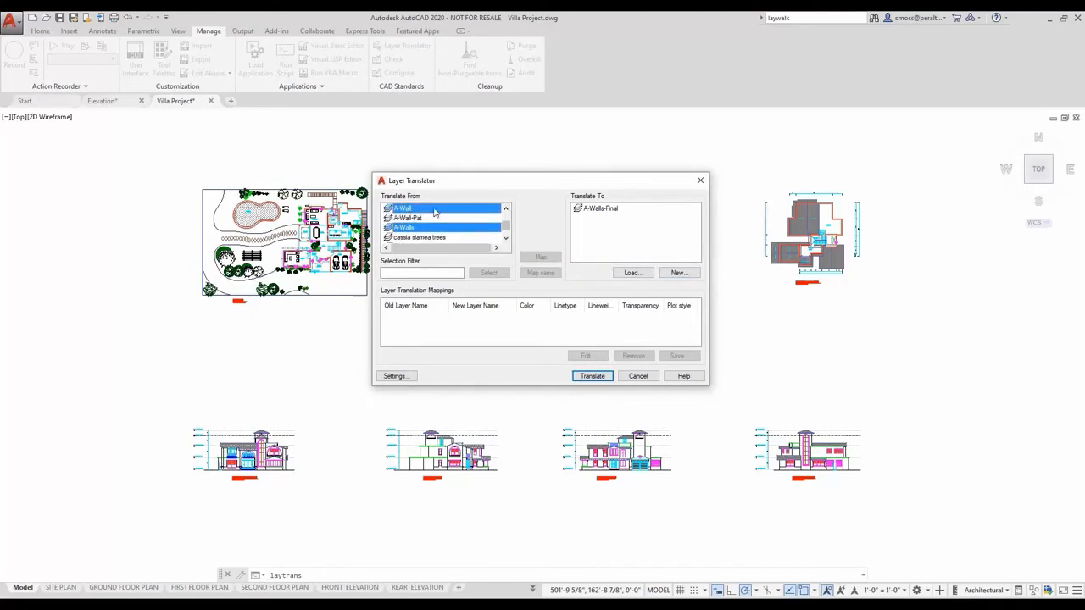
click(600, 210)
click(539, 256)
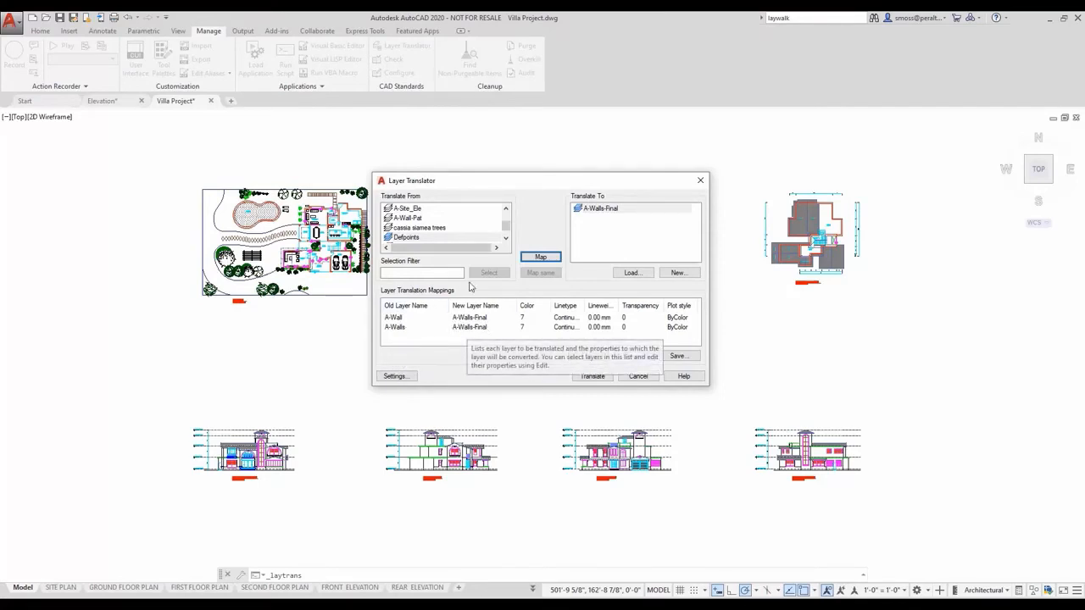
click(592, 378)
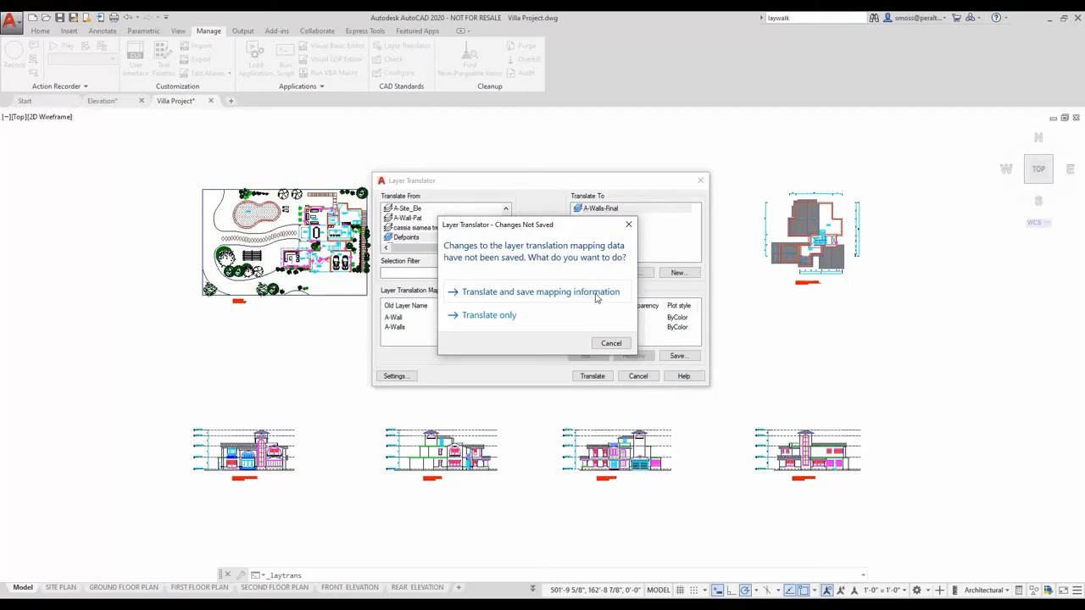
click(472, 319)
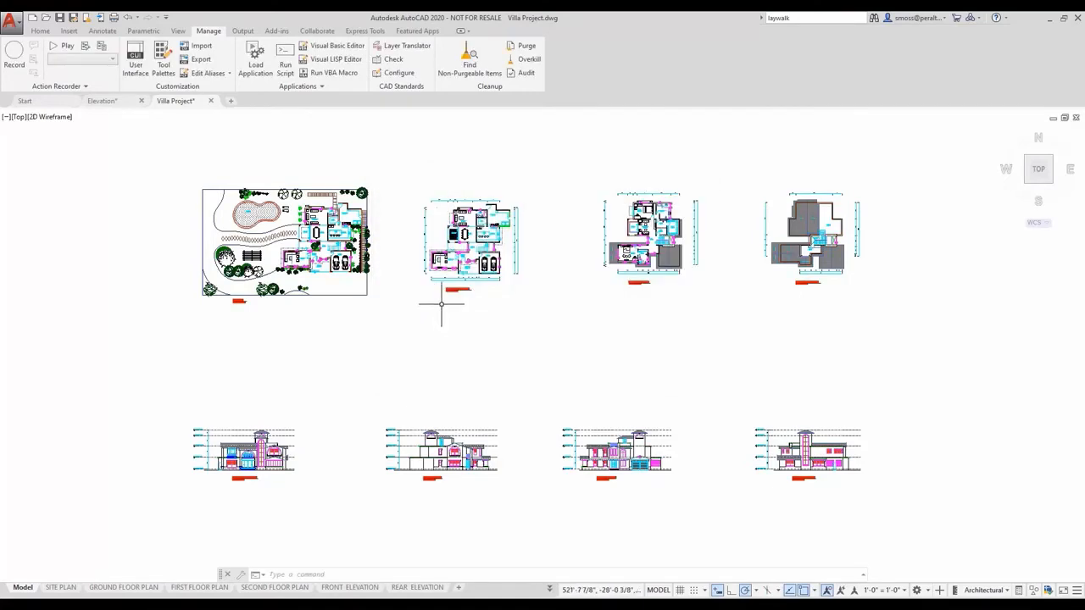
Check the drawing's layer list for the translated wall layer
click(43, 32)
click(523, 47)
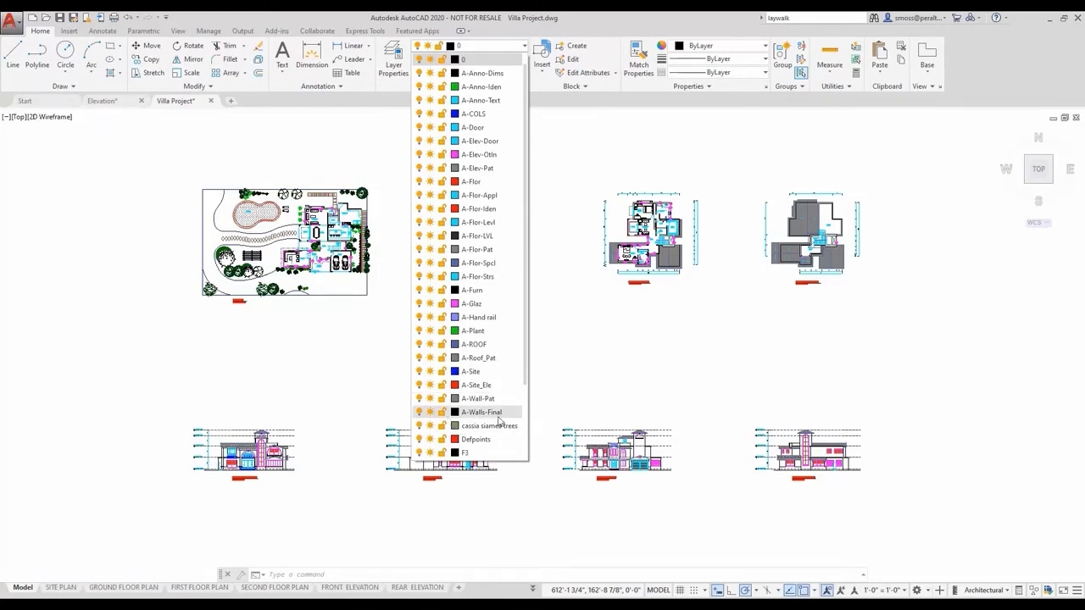
click(563, 327)
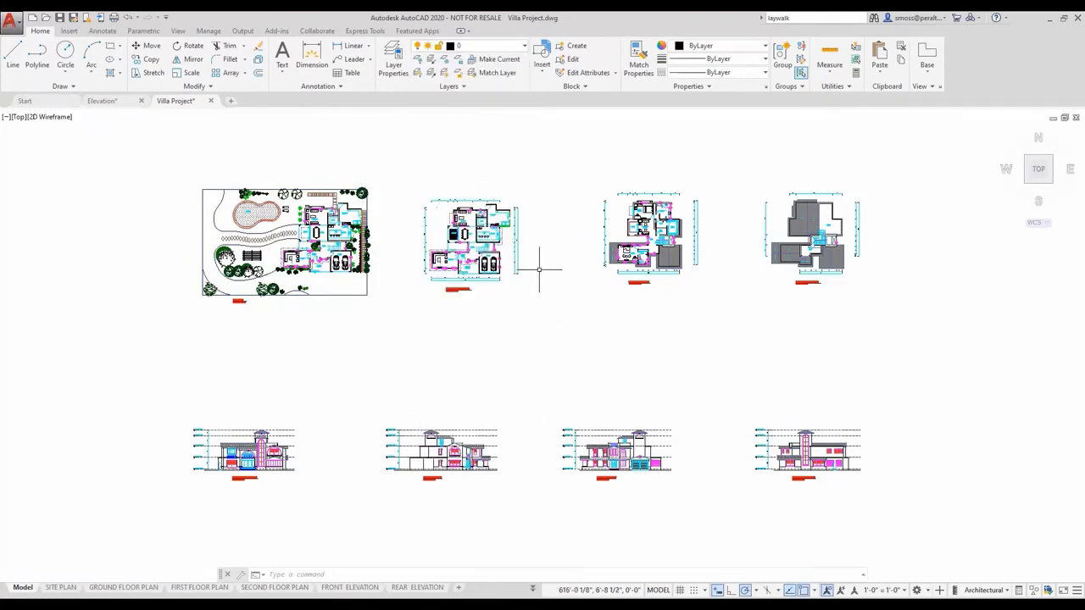
Use Quick Select on the entire drawing to select all objects whose layer equals A-Walls-Final
right_click(543, 276)
mouse_move(652, 297)
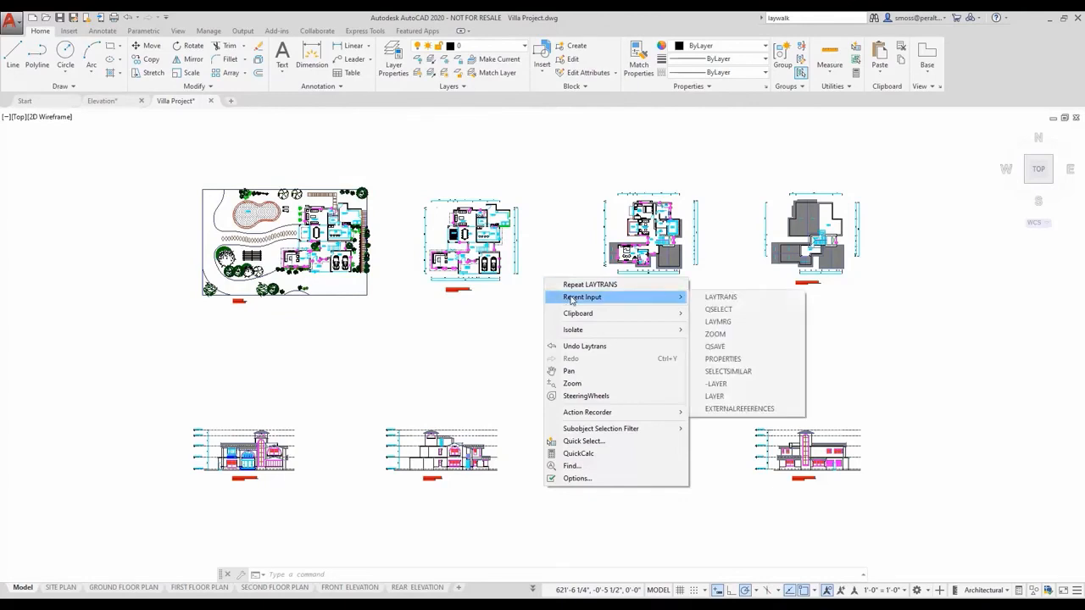
click(740, 308)
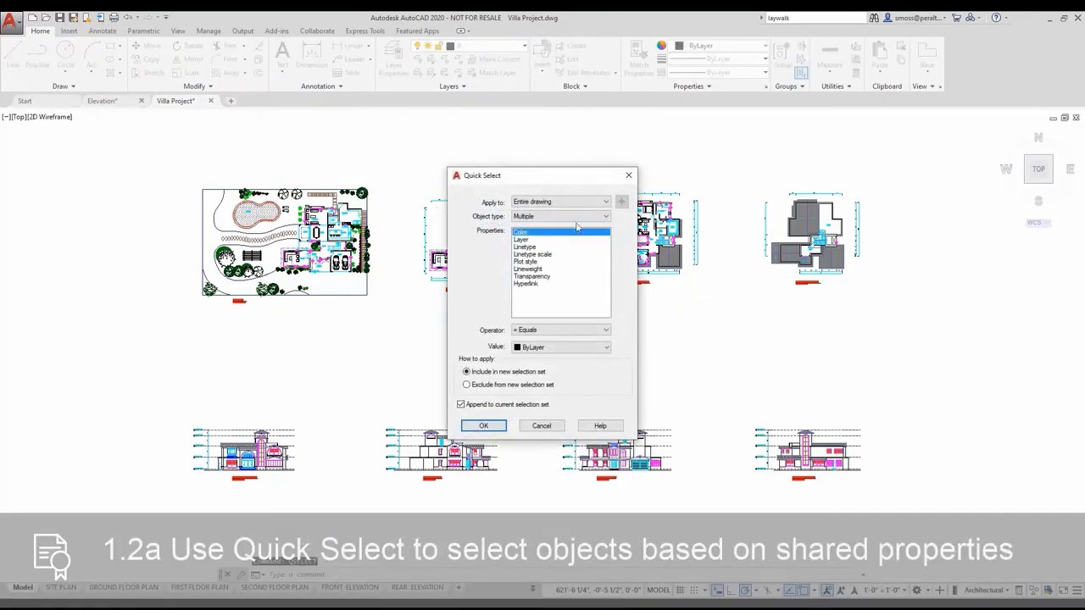
click(522, 241)
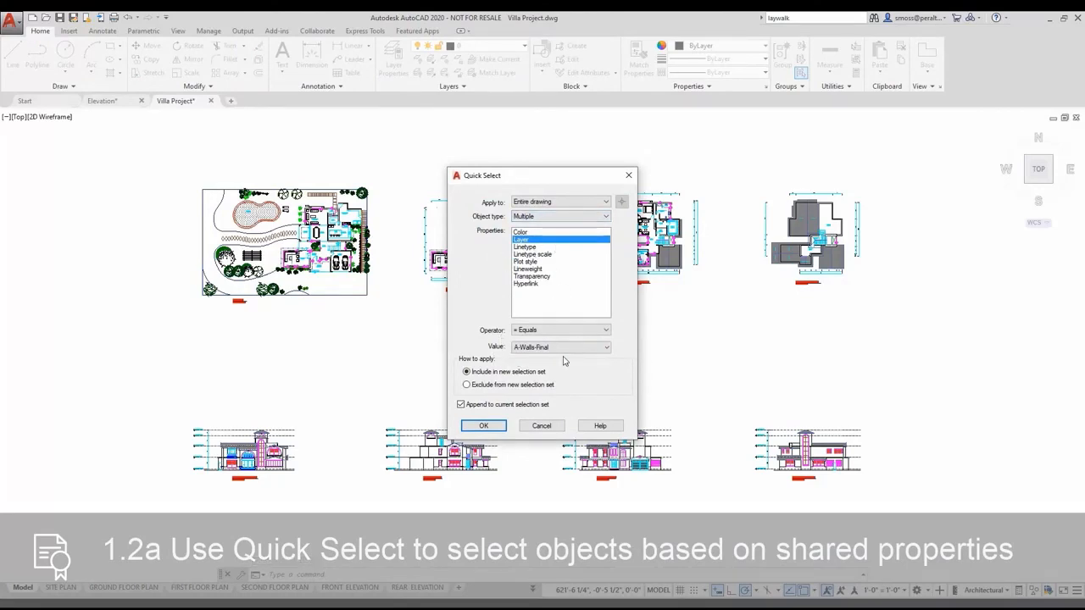
click(483, 425)
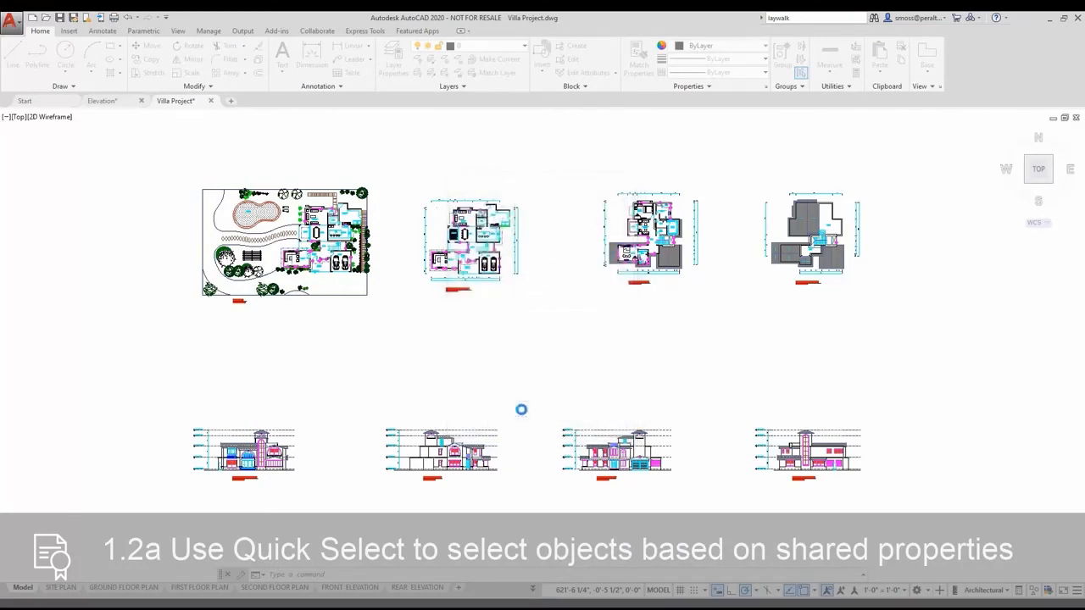